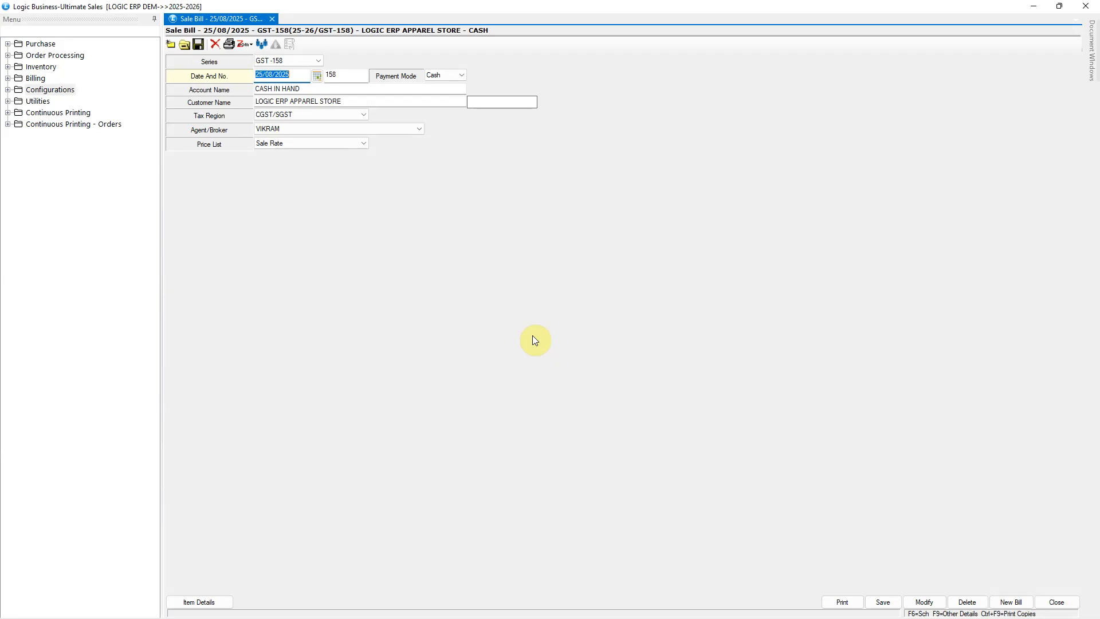
Open the Sale Multiple Printing Configuration from the Configurations section
left_click(43, 89)
left_click(8, 90)
left_click(109, 331)
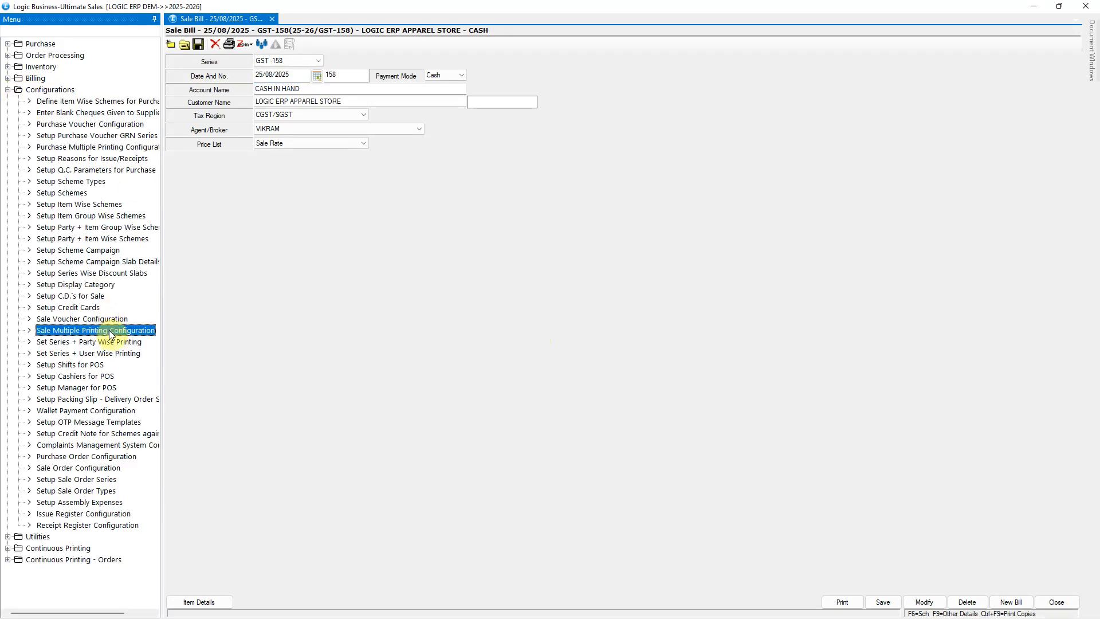
double_click(110, 332)
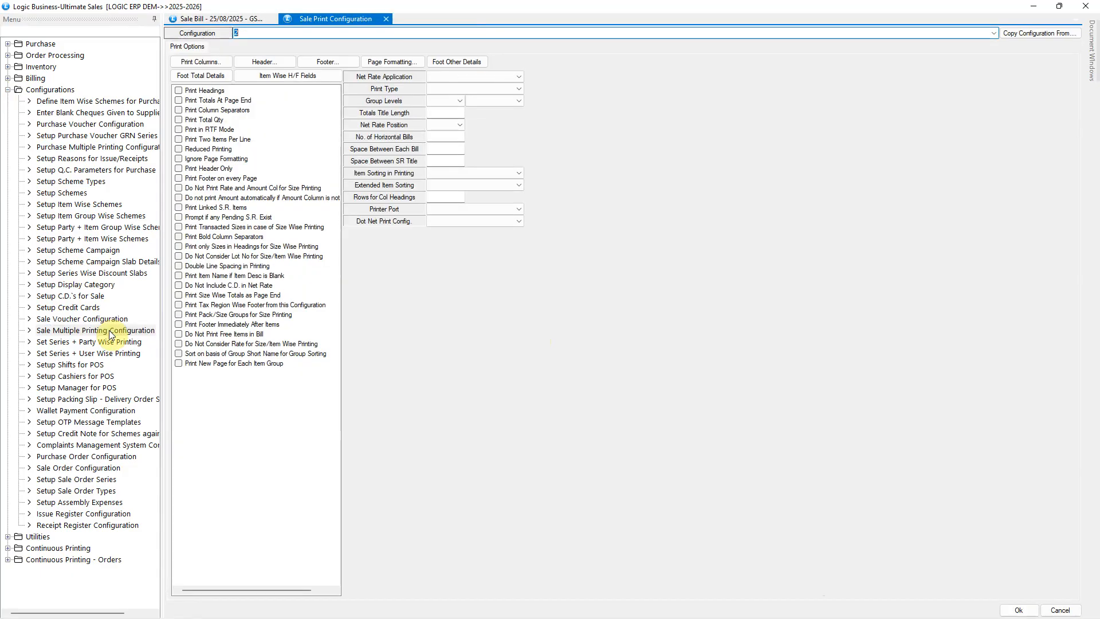
Select the FORMAT2 PORTRAIT print configuration and open its footer for editing
left_click(993, 33)
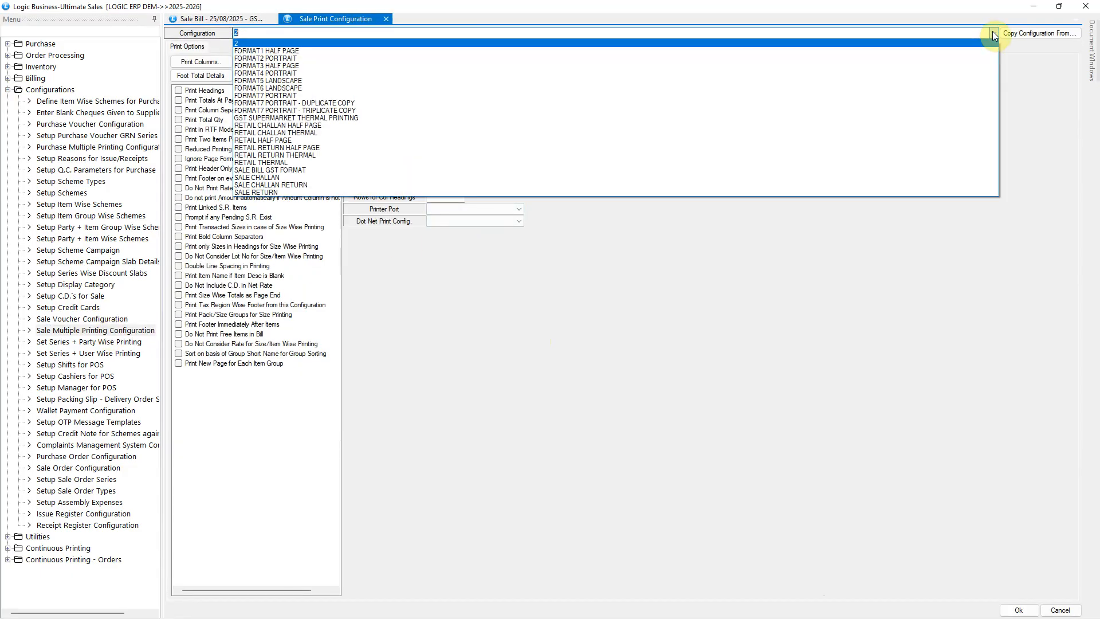
left_click(977, 59)
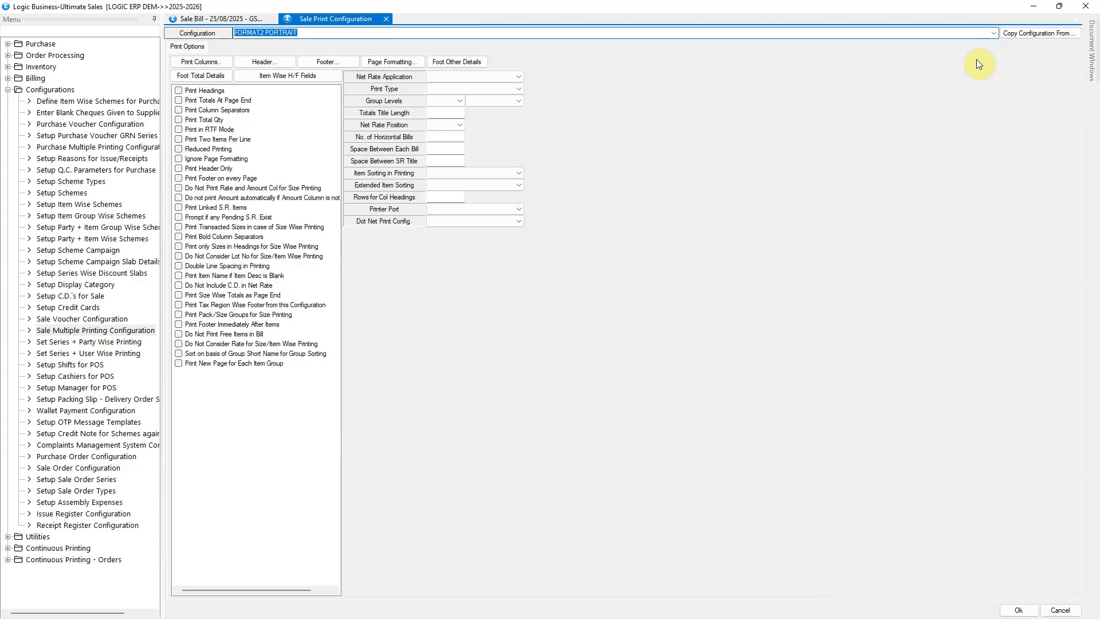
left_click(323, 62)
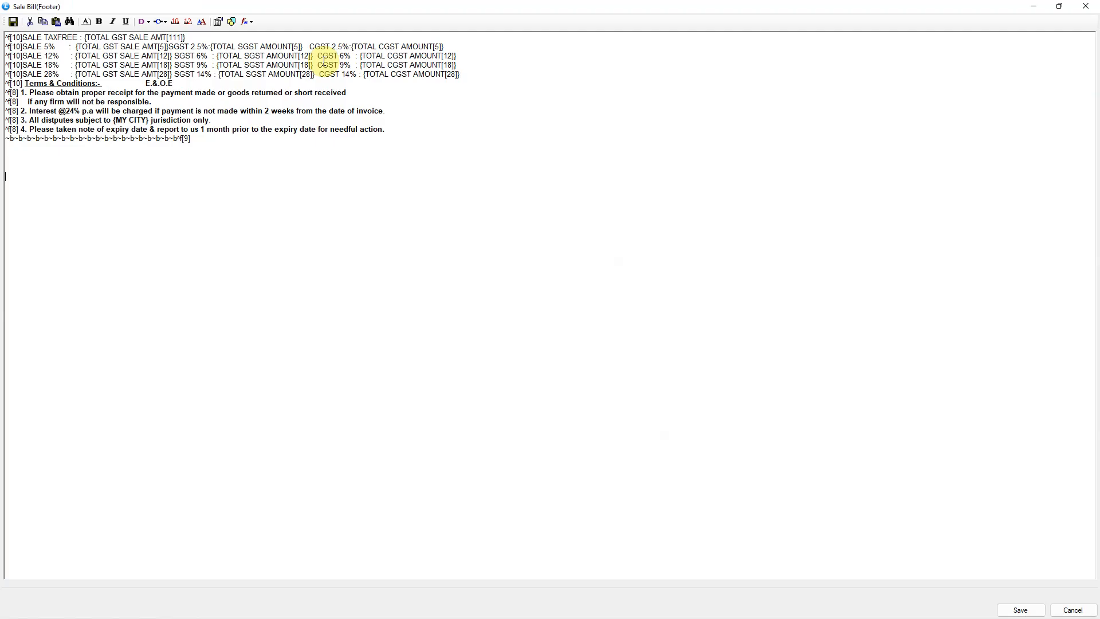
Apply Optional Line (Skip if All Fields Blank) to the SALE TAXFREE and SALE 5% footer lines
left_click(40, 49)
left_click(49, 57)
left_click(51, 73)
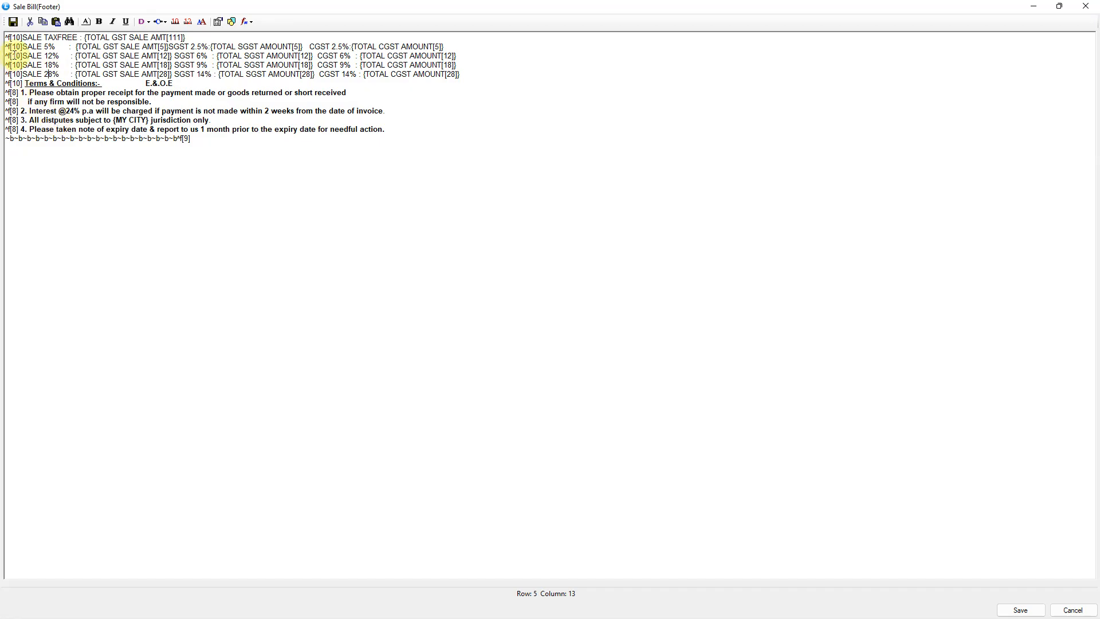
left_click(6, 37)
left_click(246, 22)
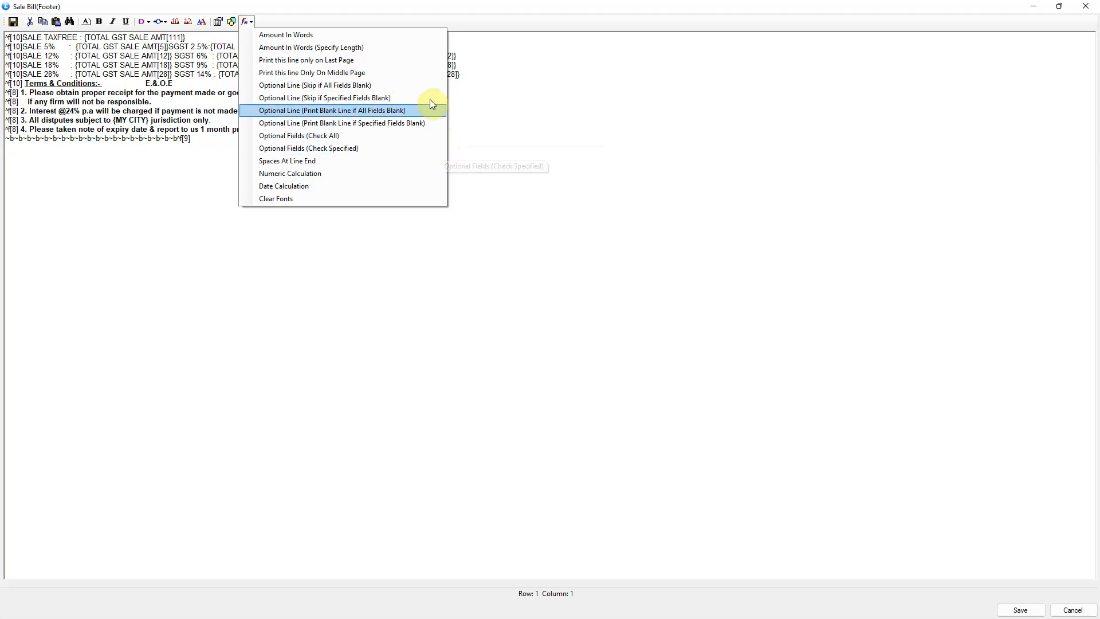
left_click(413, 86)
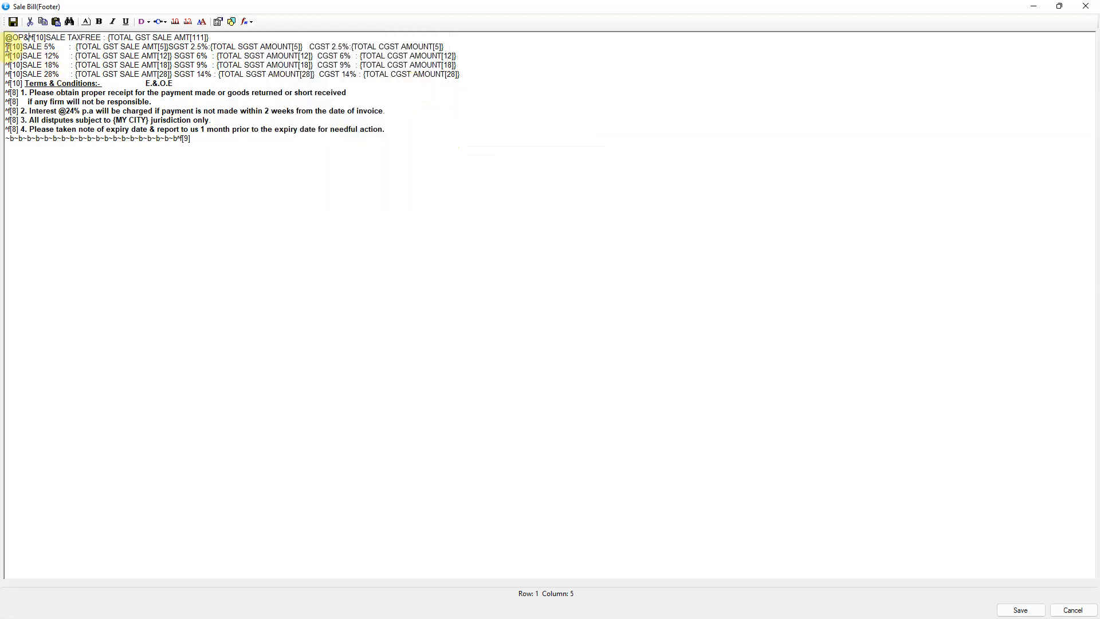
left_click(250, 22)
left_click(309, 86)
Apply Optional Line (Skip if All Fields Blank) to the SALE 12%, SALE 18% and SALE 28% footer lines
left_click(6, 56)
left_click(250, 21)
left_click(309, 85)
left_click(7, 65)
left_click(250, 21)
left_click(309, 85)
left_click(7, 75)
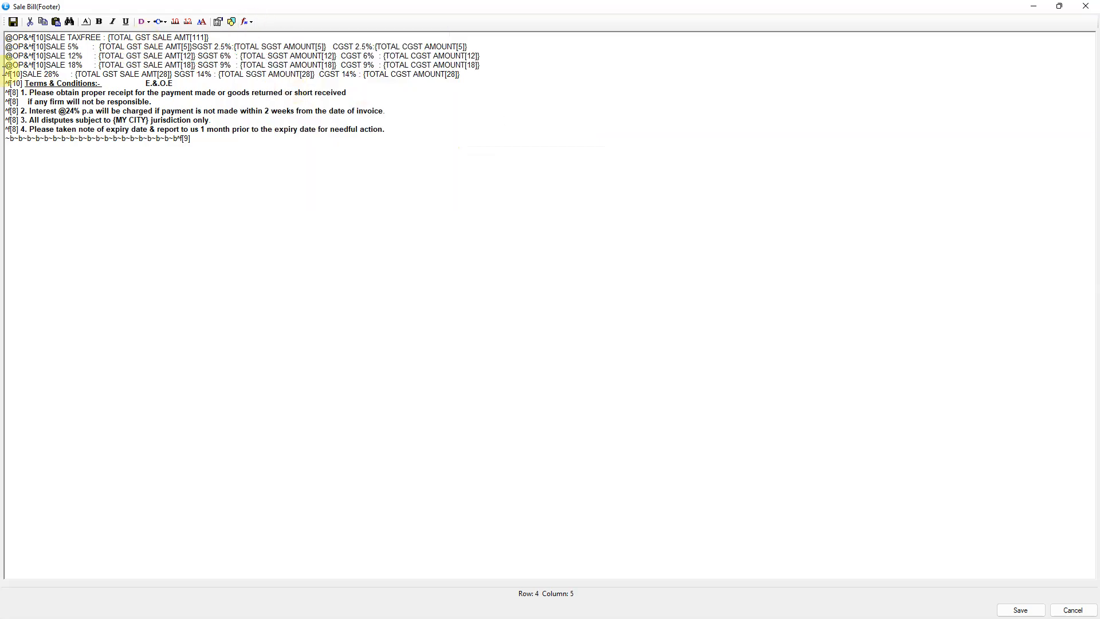
left_click(250, 21)
left_click(320, 85)
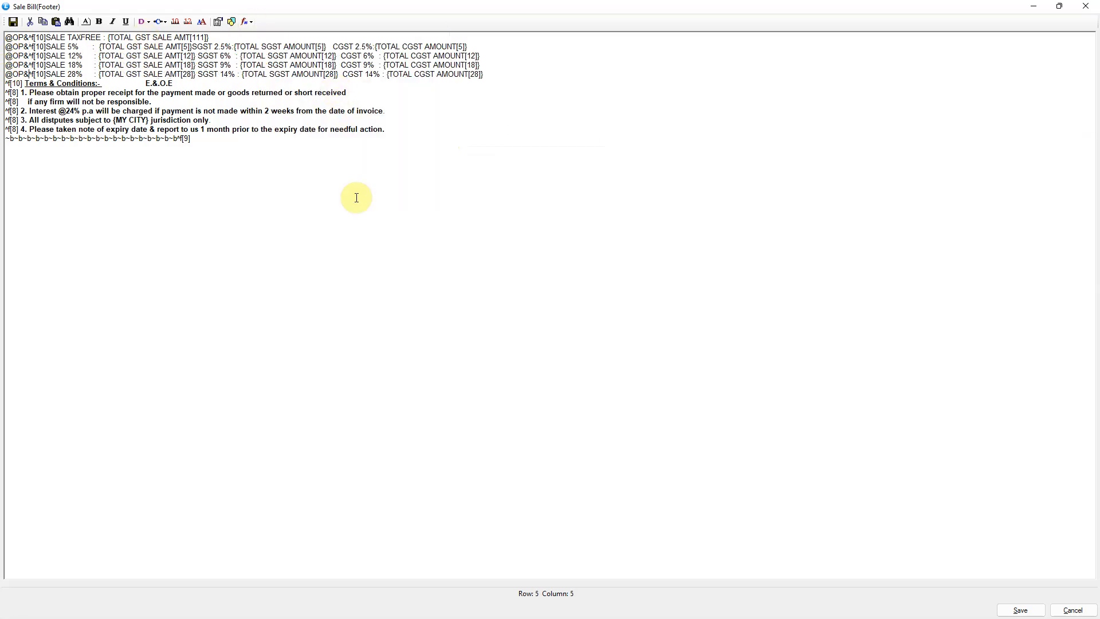
Save the edited footer and confirm the sale print configuration
key("alt+s")
key("Return")
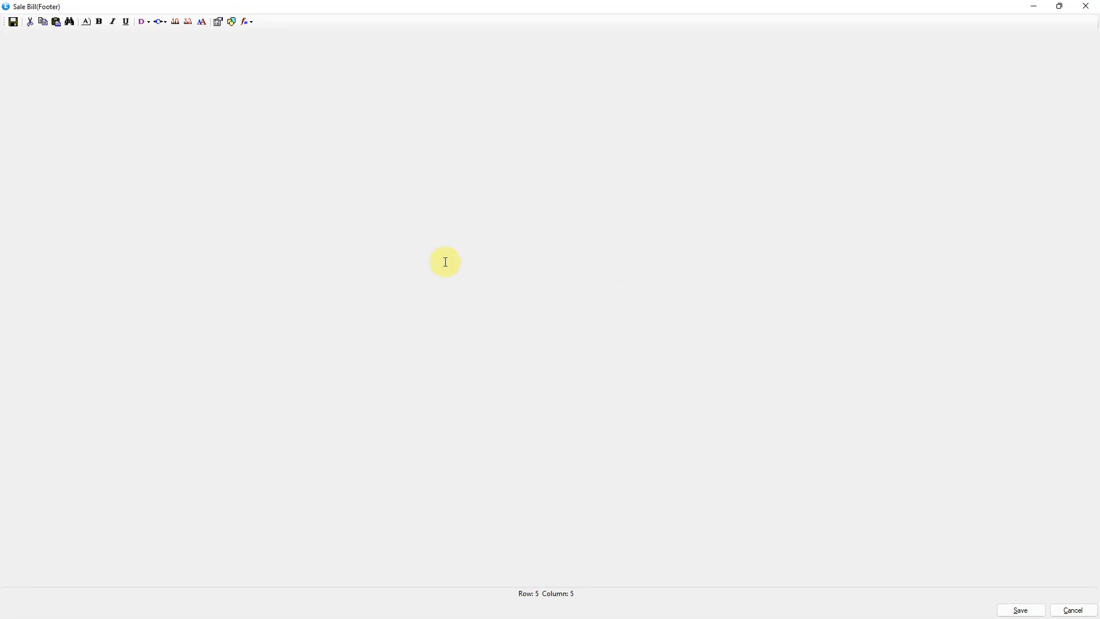
key("alt+o")
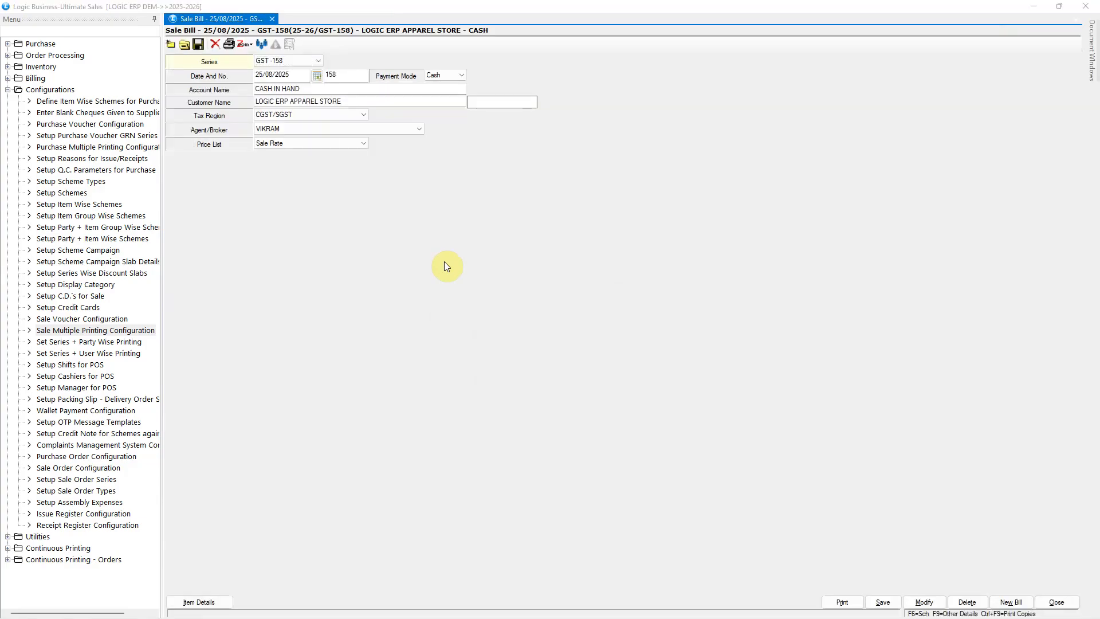
Open sale bill 158 in modify mode and display its print preview
key("alt+m")
type("158")
key("Return")
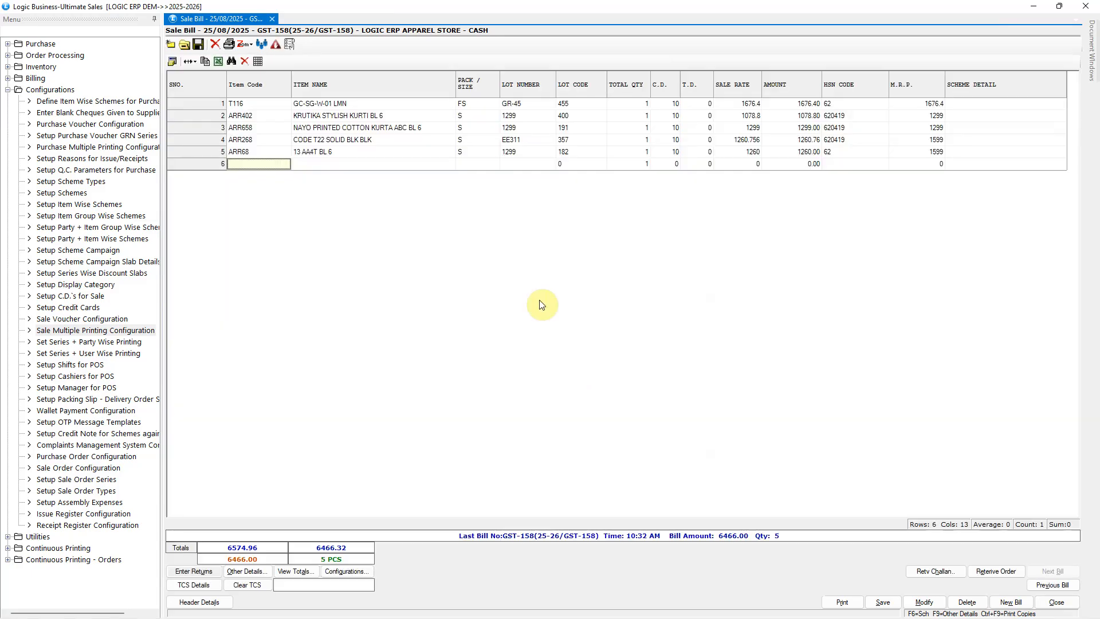
key("alt+p")
left_click(571, 363)
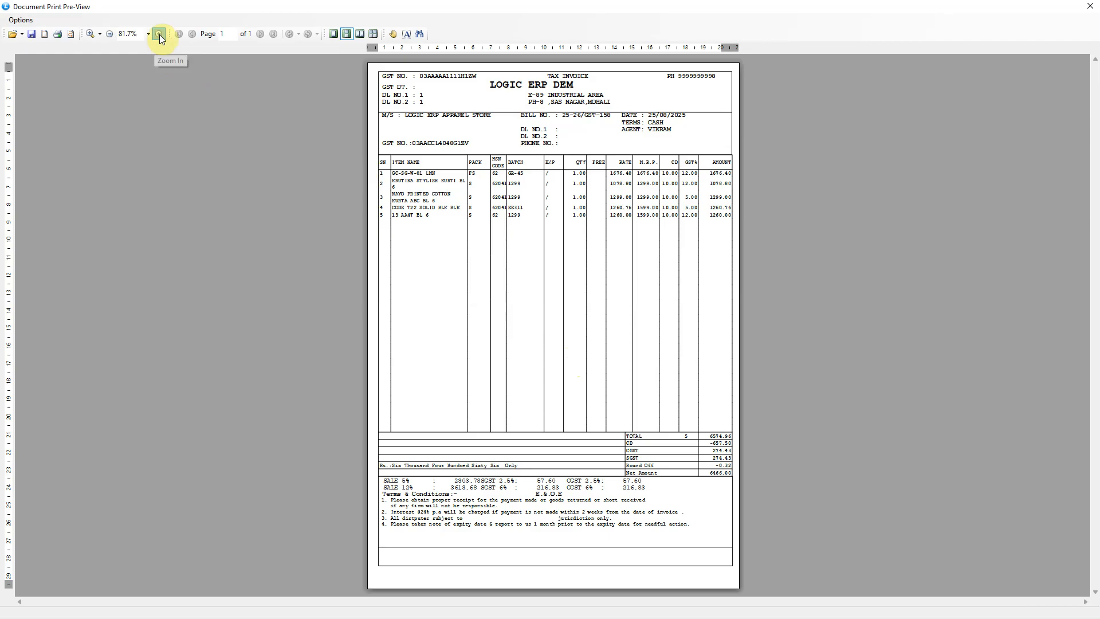
Examine the GST lines in the preview's footer against the item GST rates, and close the preview
left_click(159, 35)
left_click(159, 34)
scroll(352, 299, "down", 5)
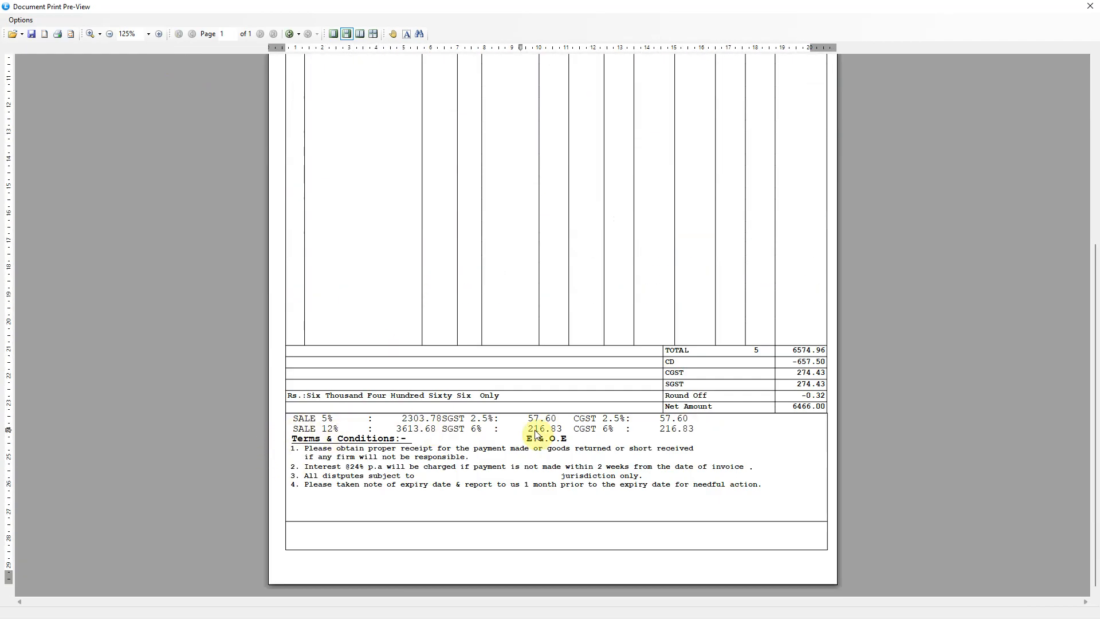
scroll(535, 435, "up", 5)
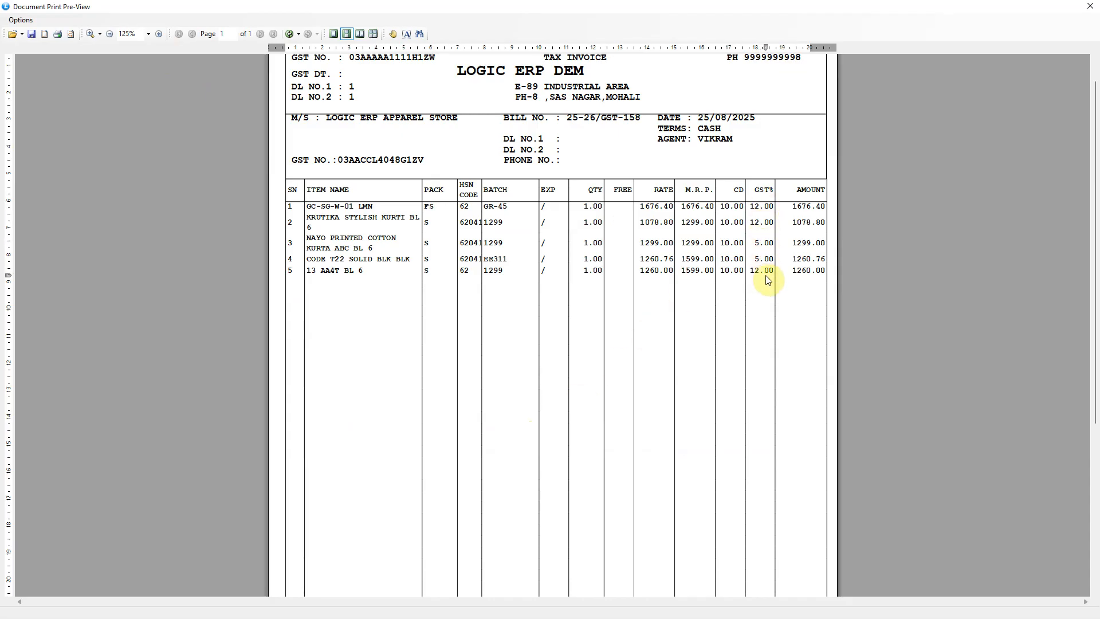
scroll(768, 278, "down", 5)
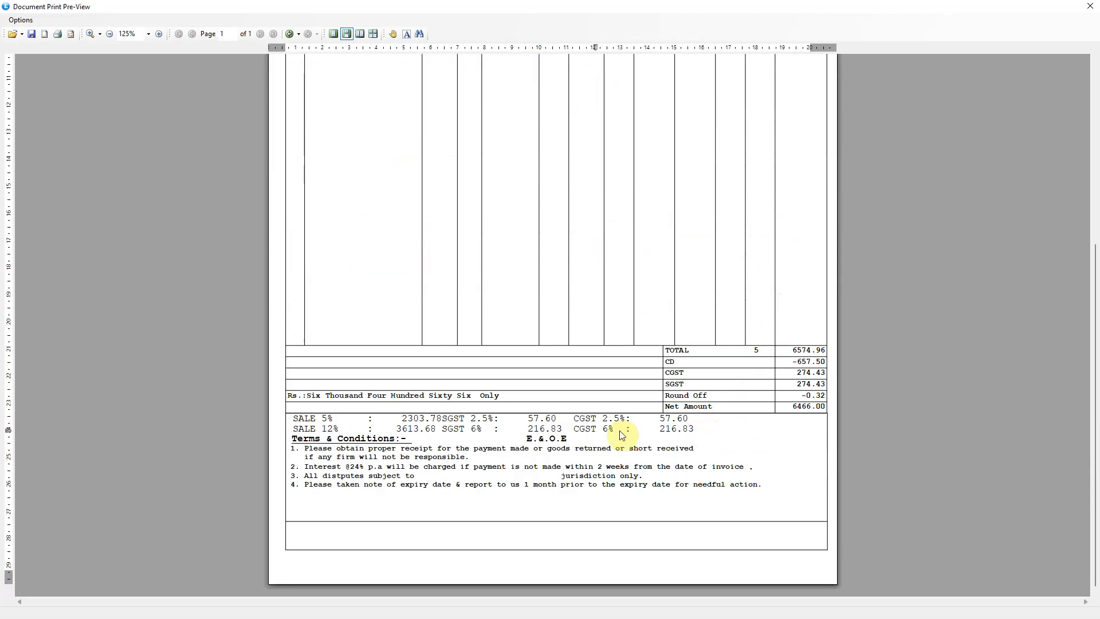
scroll(621, 435, "up", 5)
key("Escape")
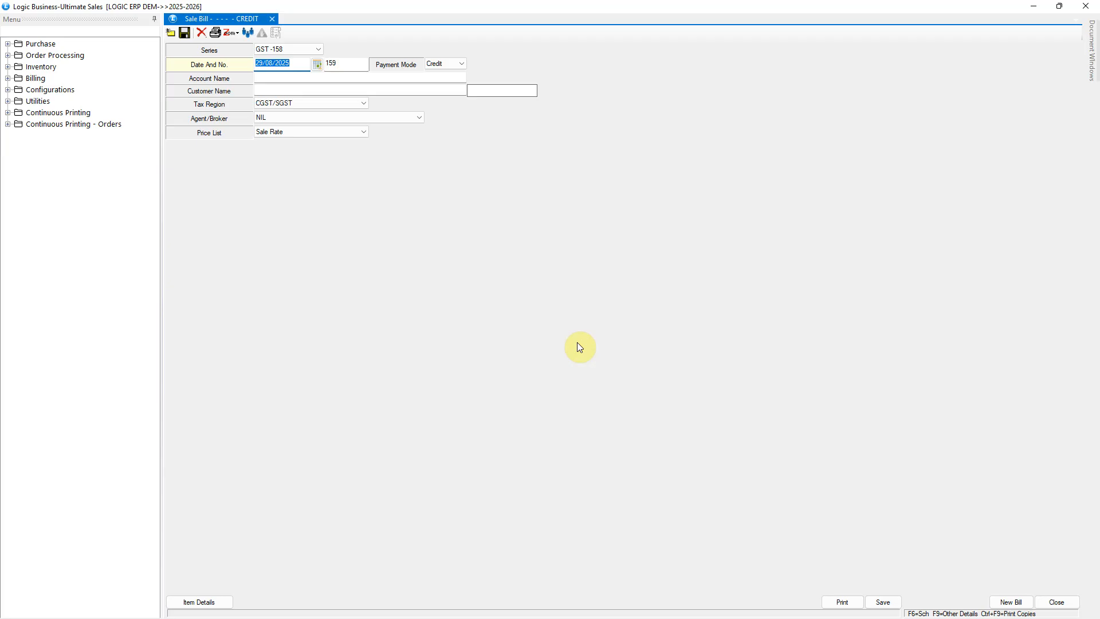
Open Sale Bill - Print Designer and Printing from the Continuous Printing section
left_click(7, 112)
left_click(86, 163)
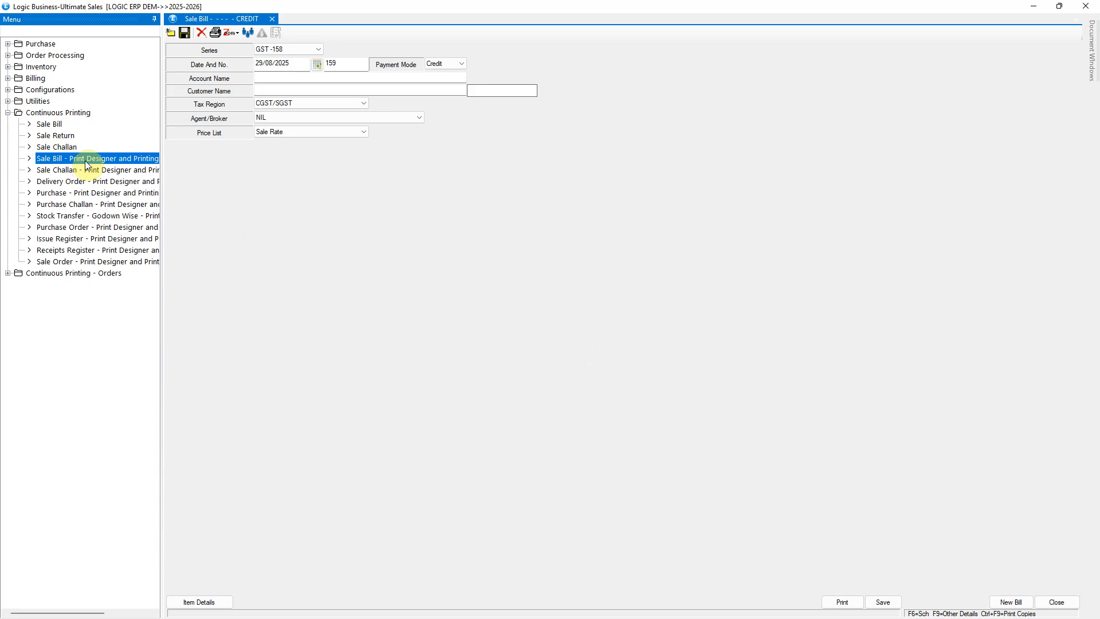
double_click(86, 164)
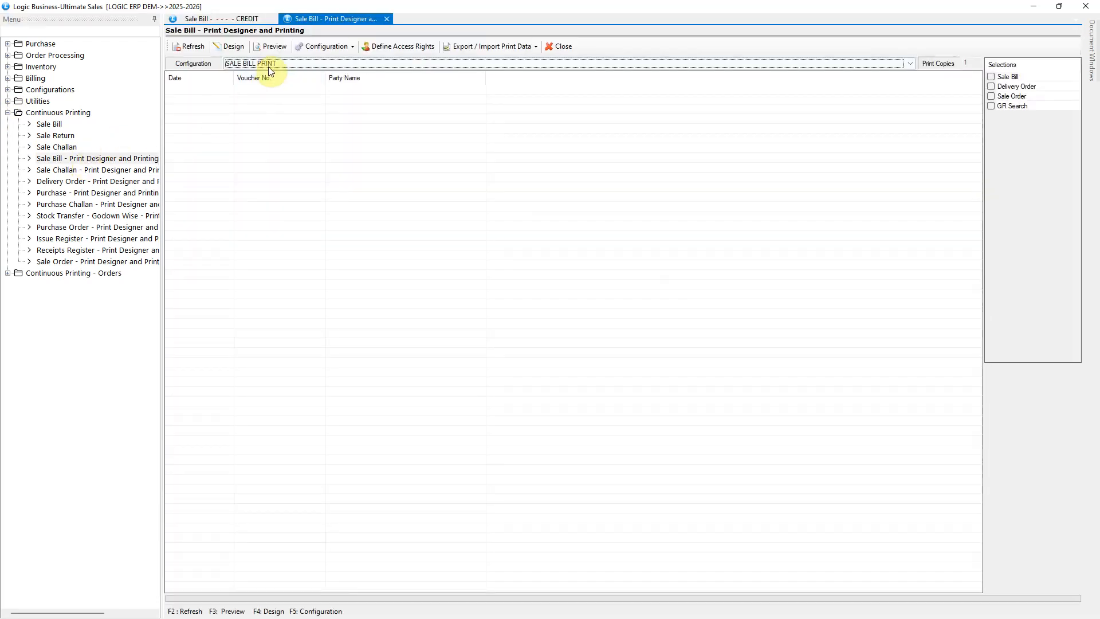
Search for sale bill number 158, load it into the print designer list and refresh the data
left_click(992, 78)
left_click(636, 208)
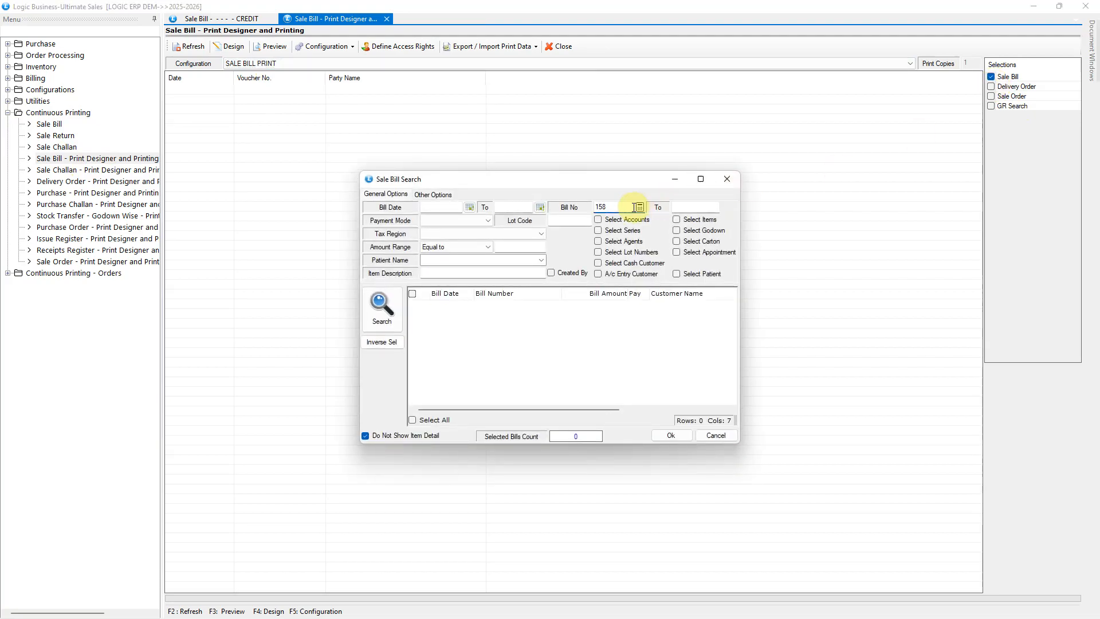
key("alt+s")
key("alt+a")
key("alt+o")
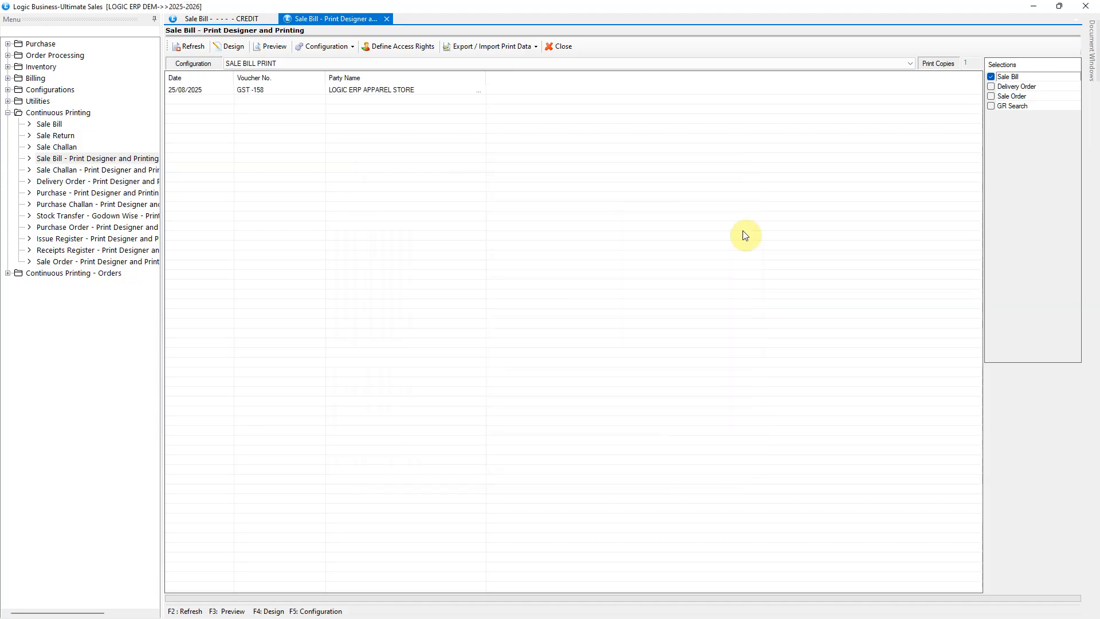
left_click(190, 47)
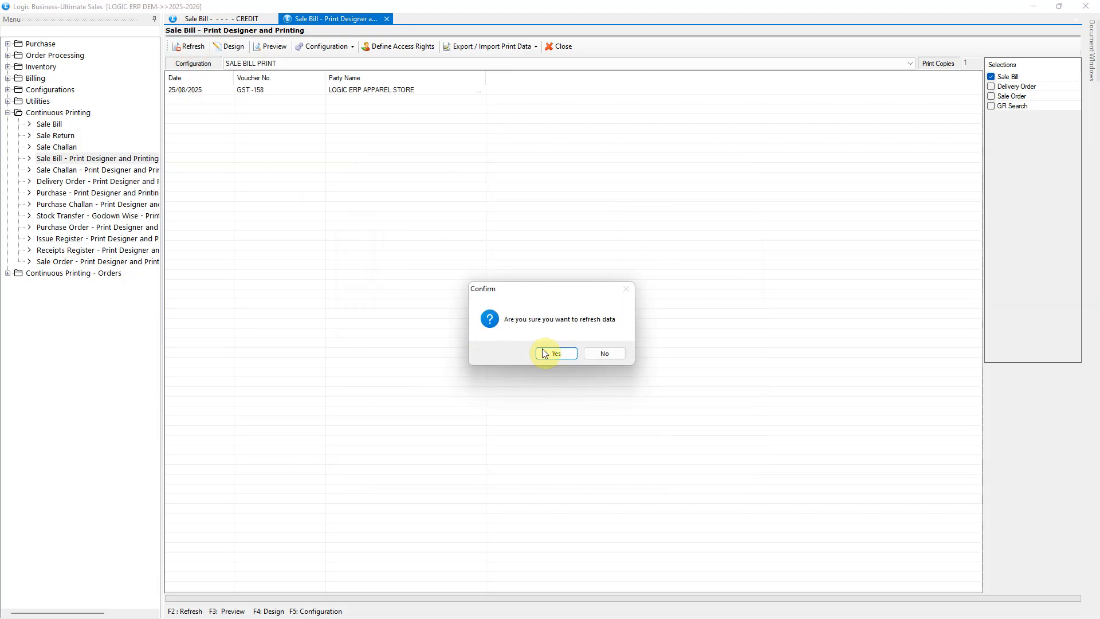
left_click(558, 352)
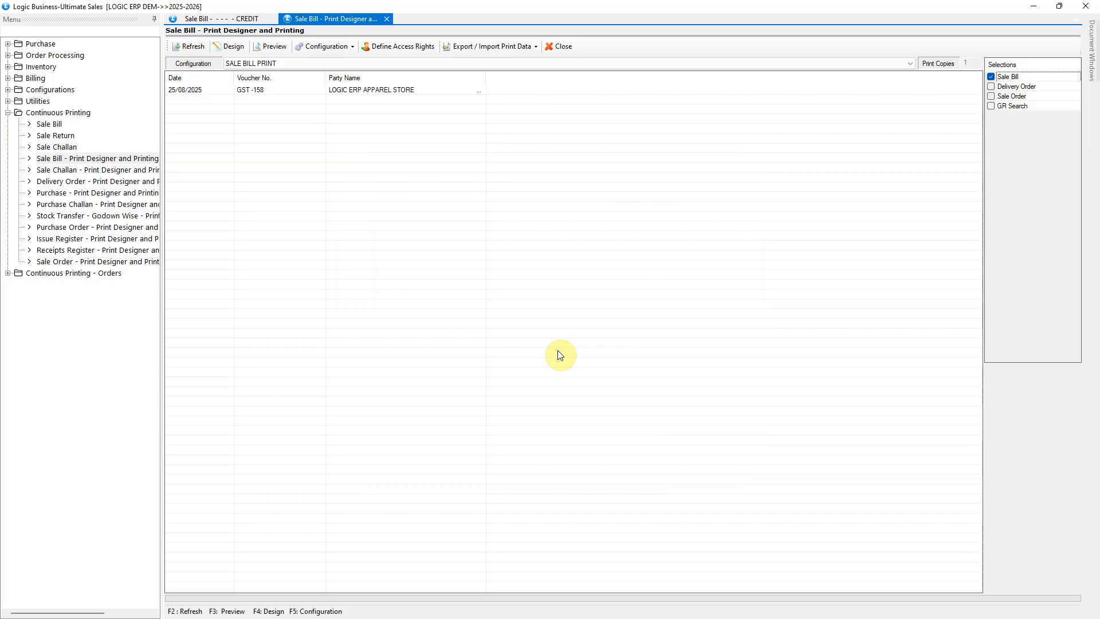
Preview the SALE BILL PRINT layout as a PDF, check its totals section and close it
left_click(262, 49)
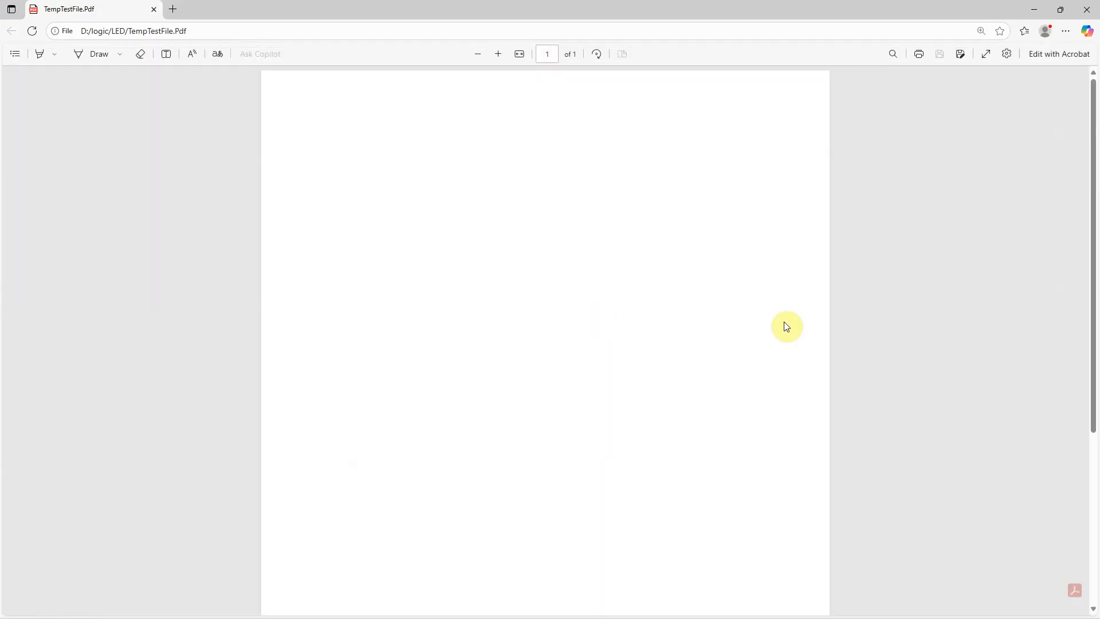
scroll(791, 326, "down", 5)
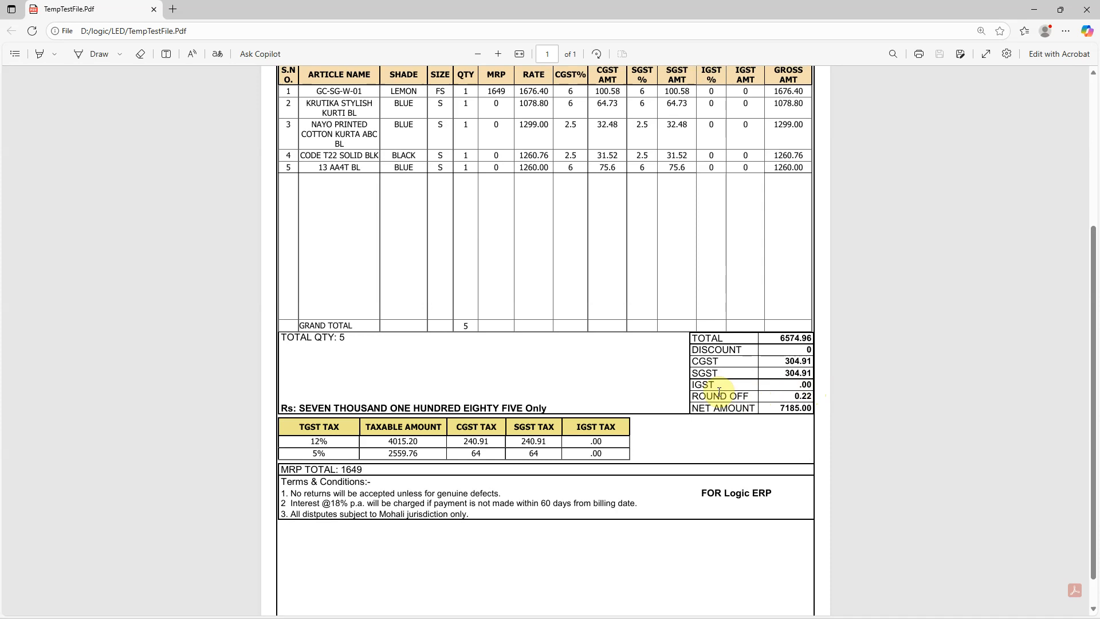
left_click(1086, 9)
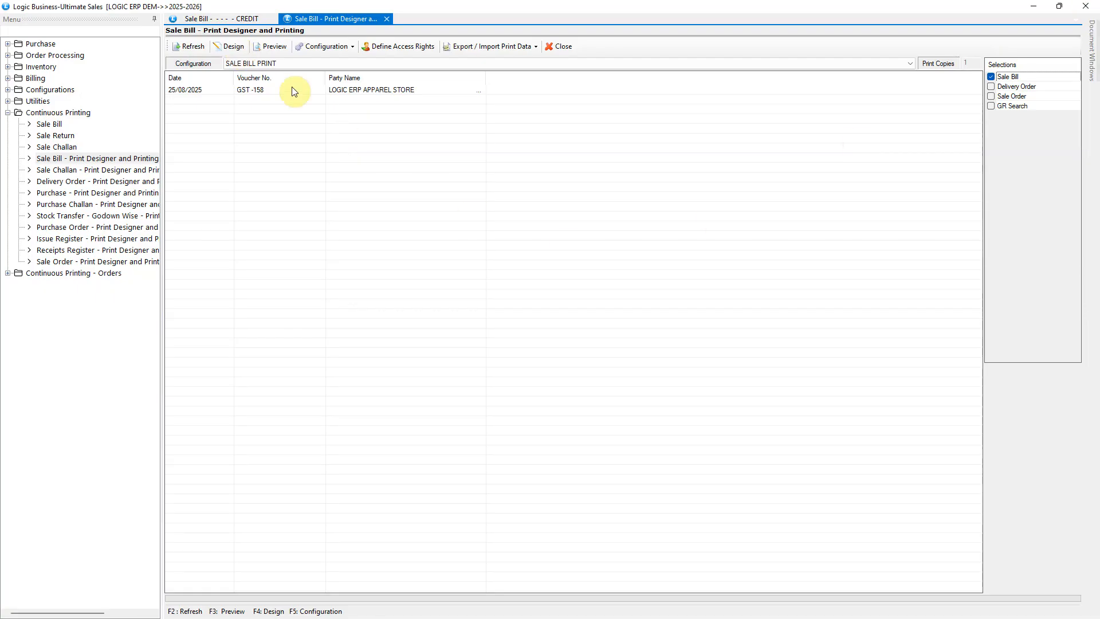
Open the bill layout in design mode and enable Allow Optional Lines In Printing in the preview options
left_click(235, 50)
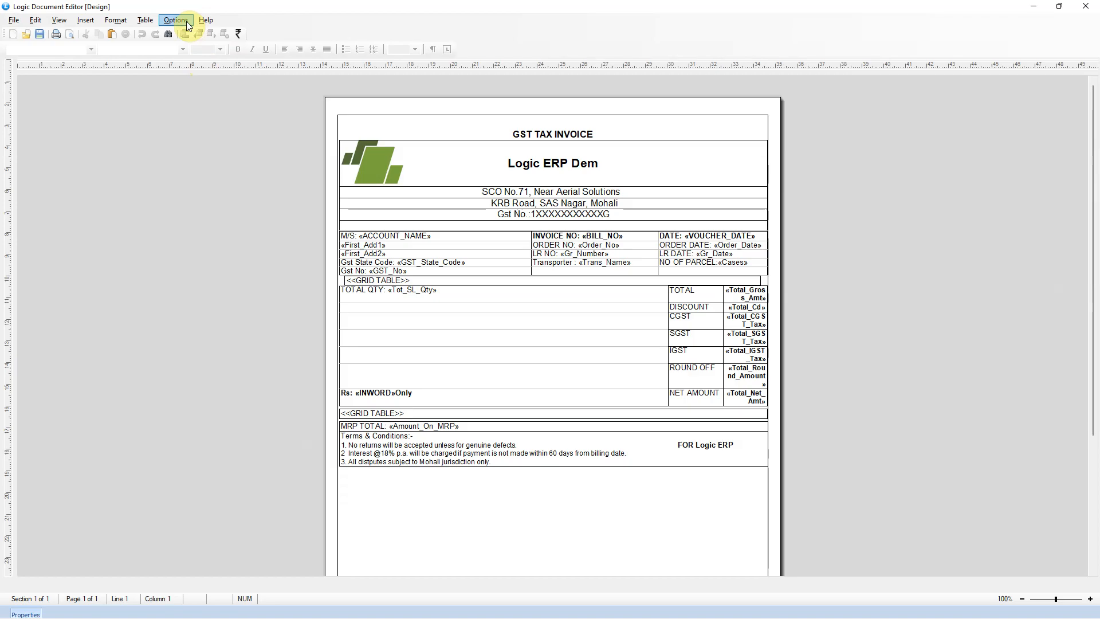
left_click(187, 24)
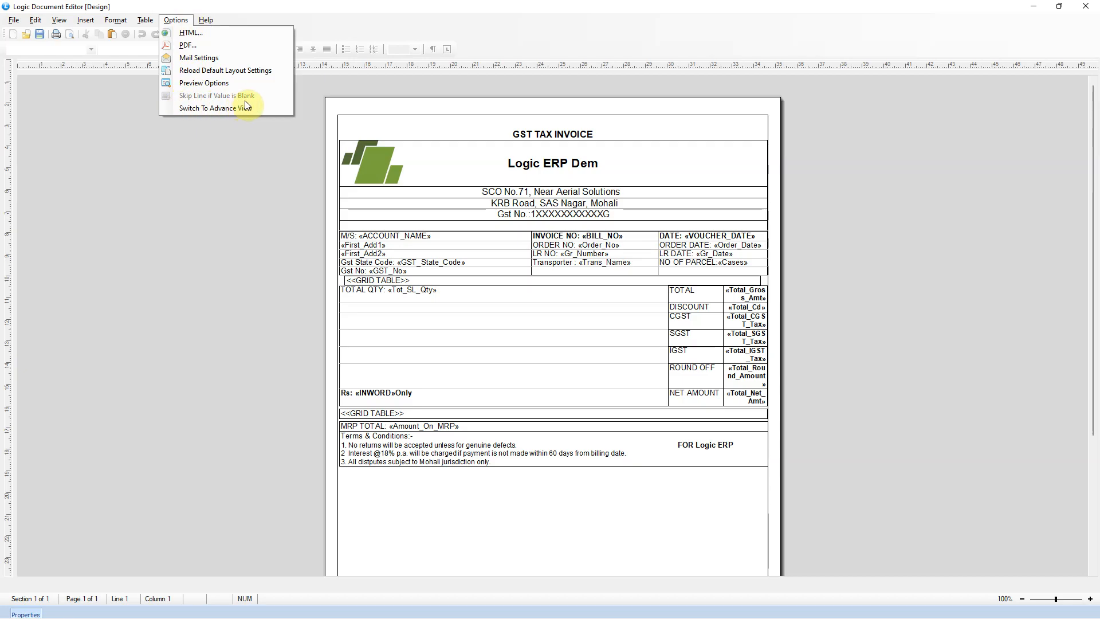
left_click(246, 83)
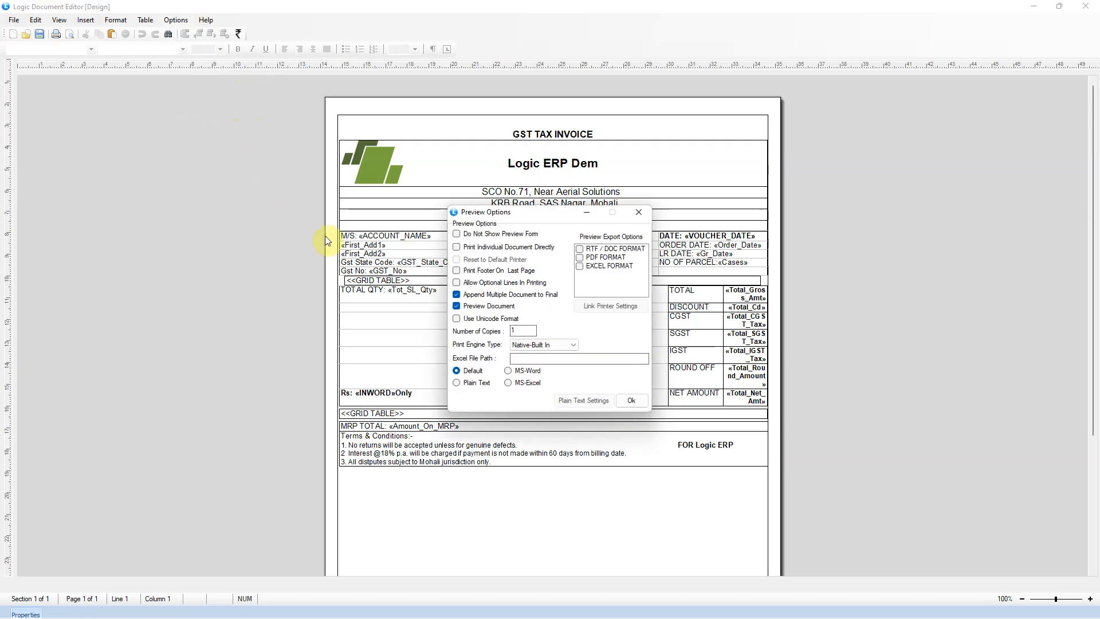
left_click(456, 283)
left_click(622, 401)
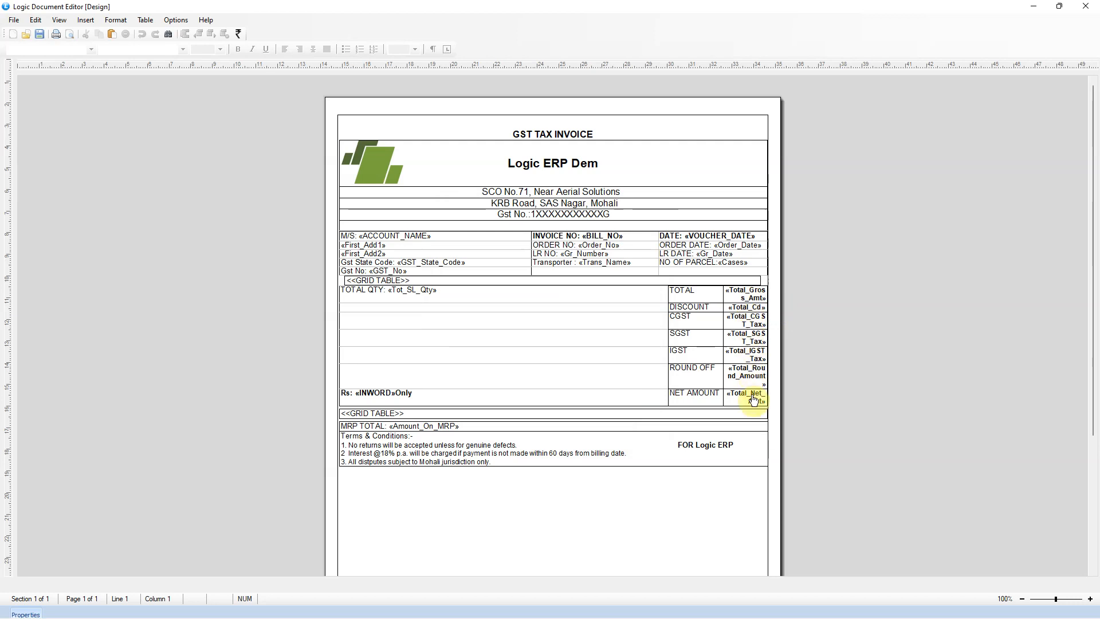
Apply Skip Line if Value is Blank to the Total_Cd field in the DISCOUNT row
left_click(742, 310)
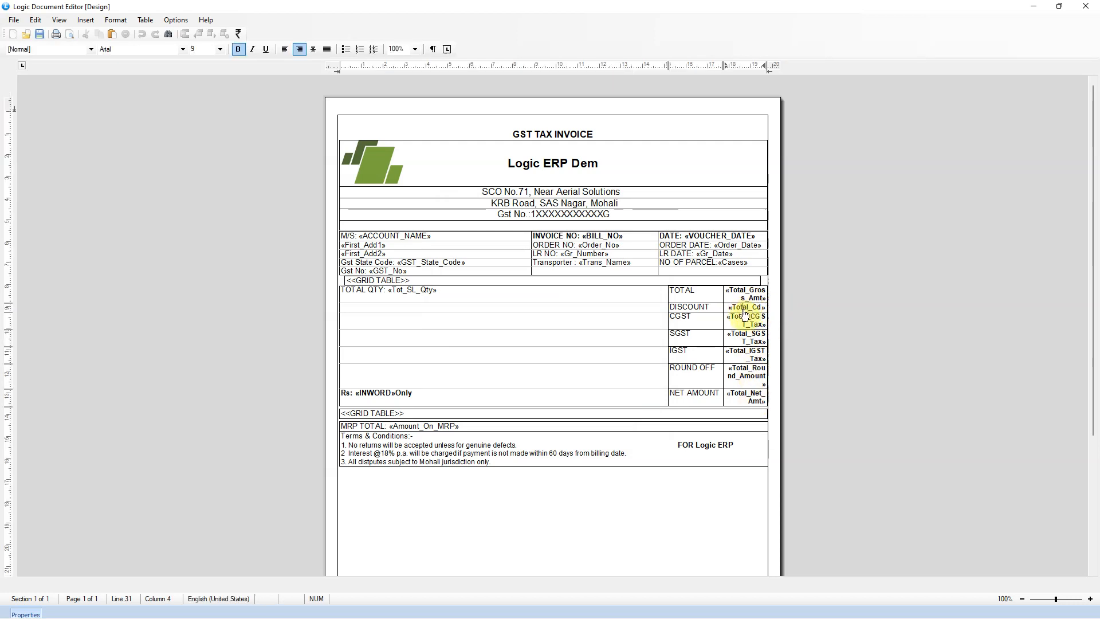
left_click(748, 312)
left_click(176, 20)
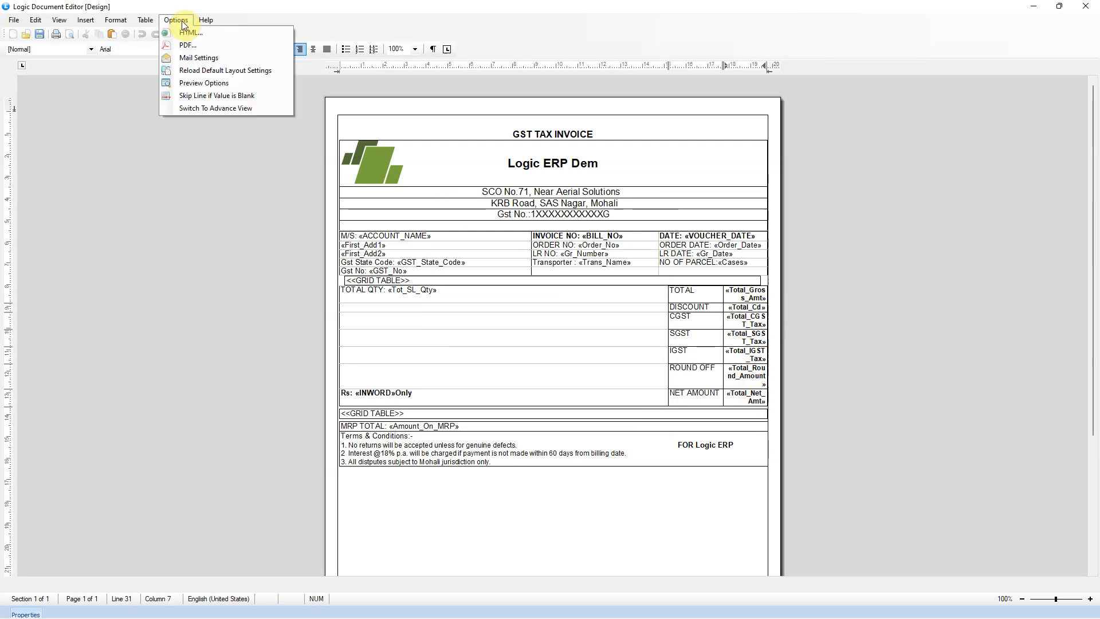
left_click(270, 97)
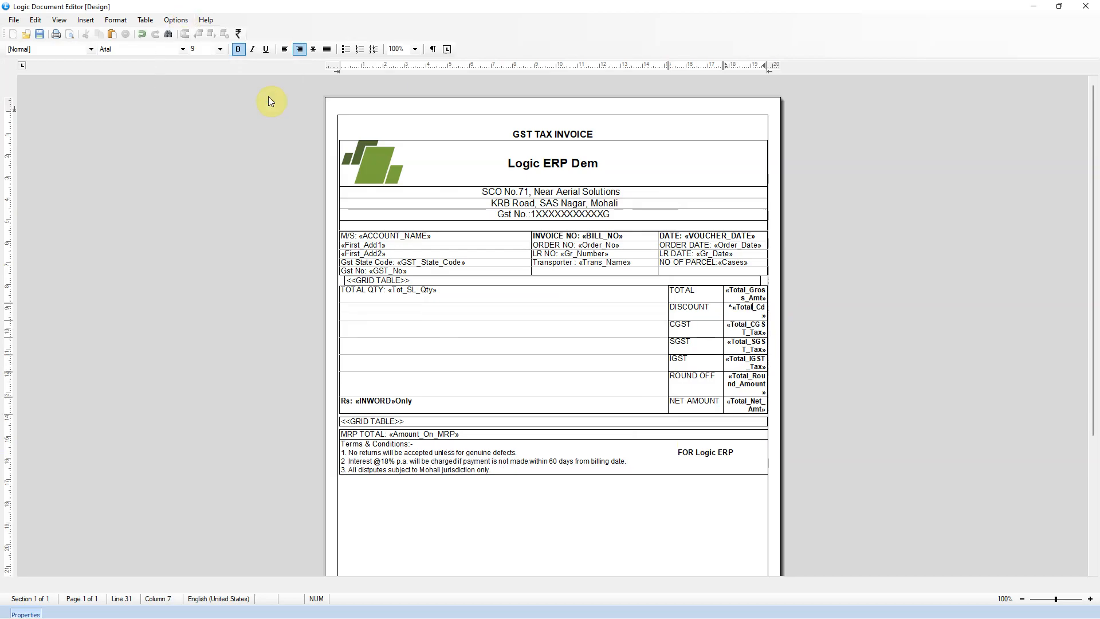
left_click(1090, 598)
left_click(1090, 599)
left_click(1090, 598)
left_click(1090, 599)
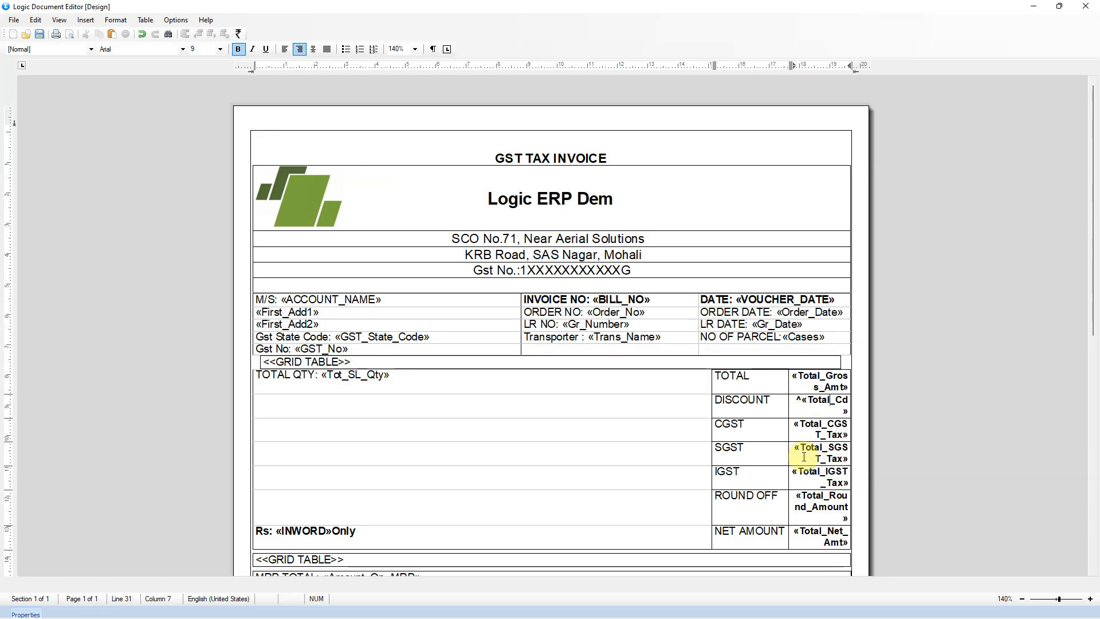
Apply Skip Line if Value is Blank to the Total_CGST_Tax, Total_SGST_Tax and Total_IGST_Tax fields in the bill's totals section
left_click(823, 429)
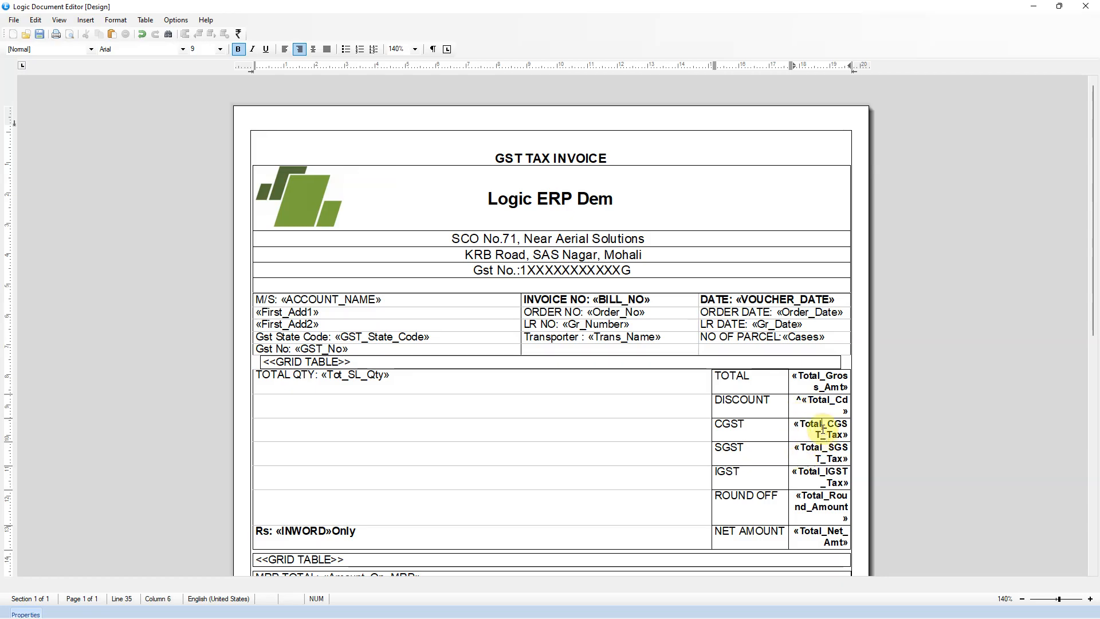
left_click(176, 20)
left_click(203, 96)
left_click(819, 450)
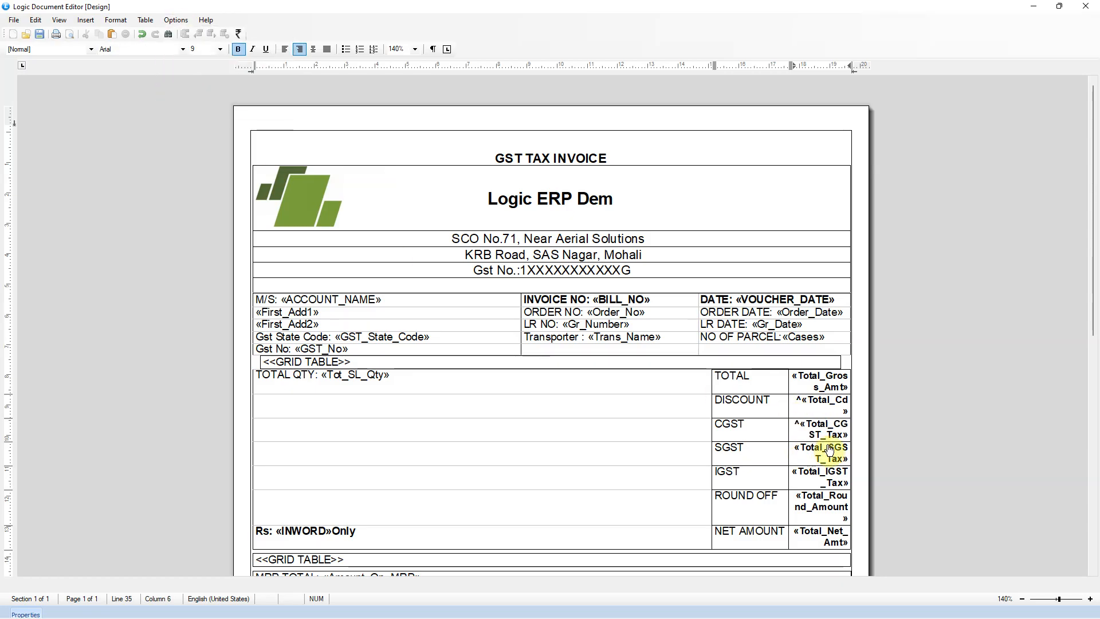
left_click(176, 20)
left_click(204, 95)
left_click(819, 482)
left_click(176, 20)
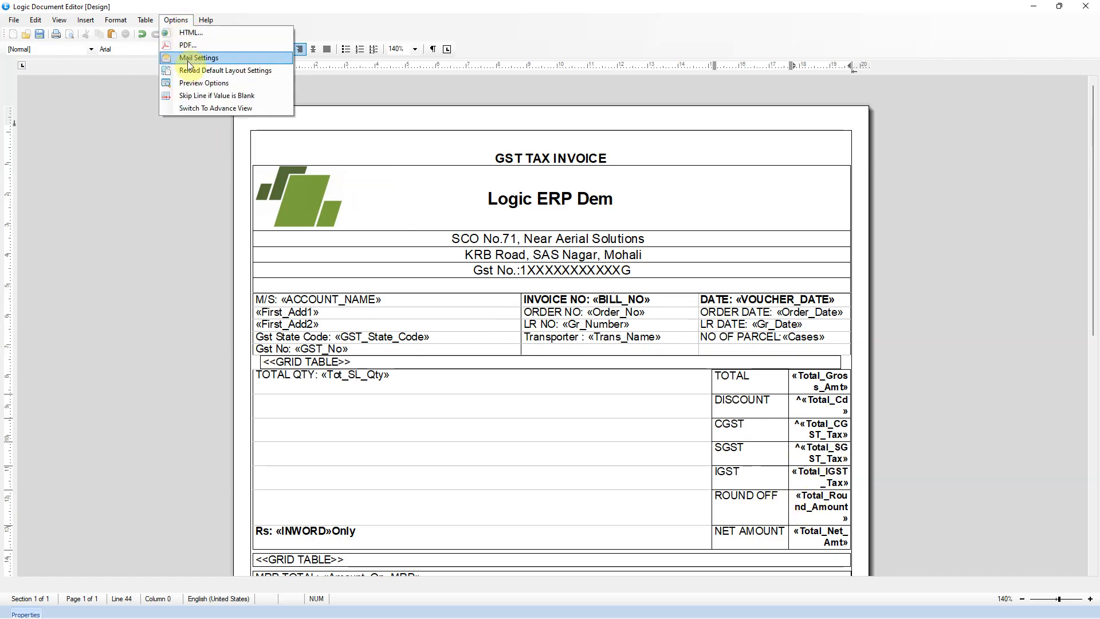
left_click(204, 96)
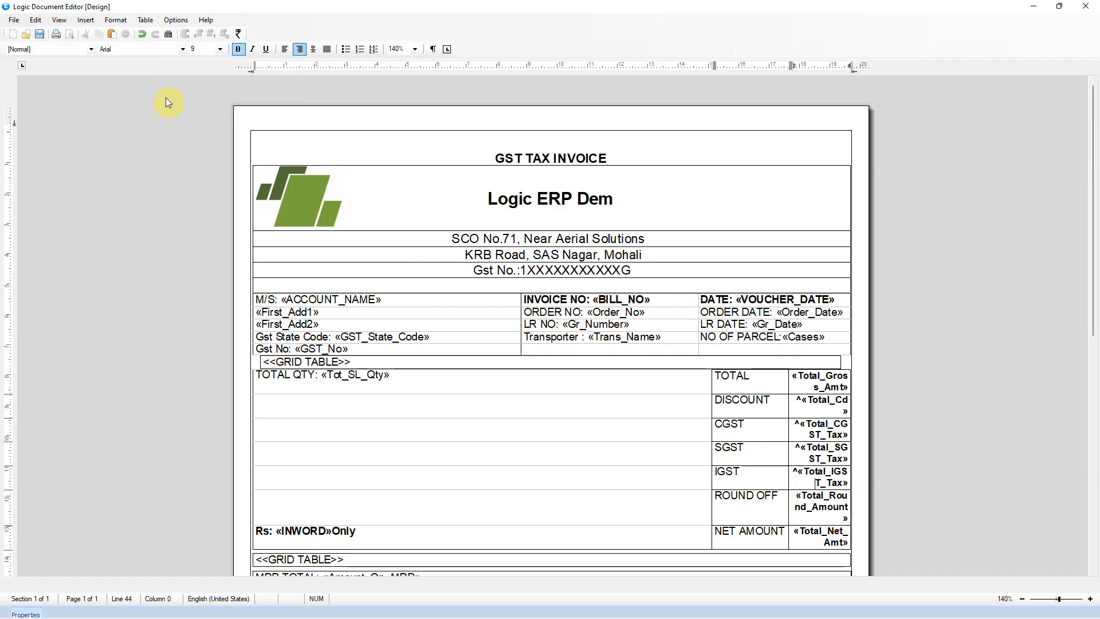
Preview the updated invoice layout as a PDF and check which rows print in its totals section
left_click(71, 33)
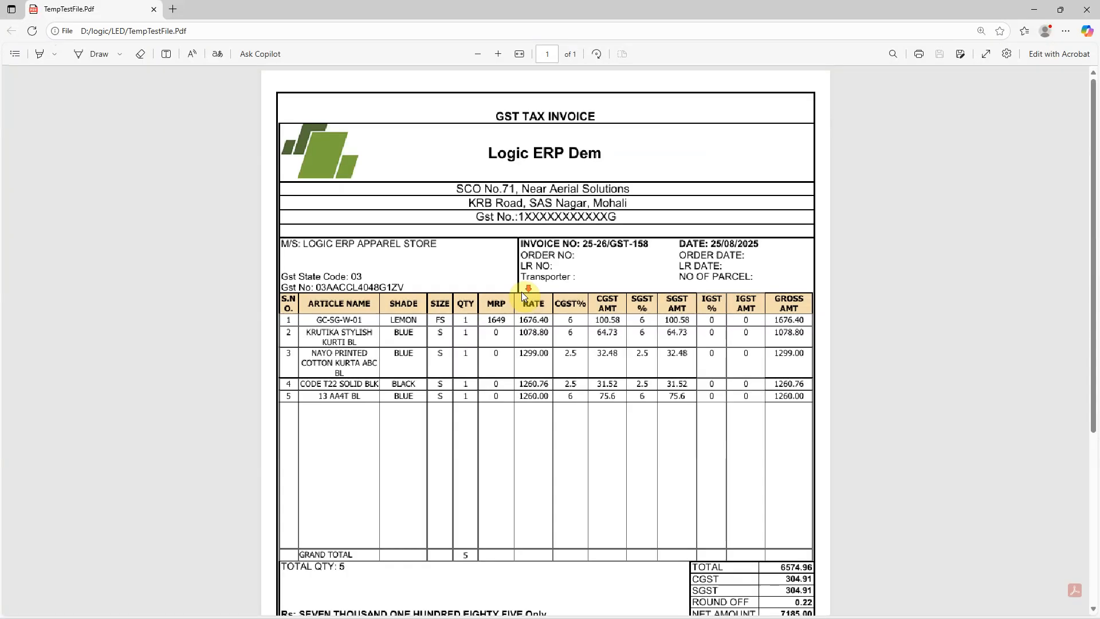
scroll(522, 294, "down", 4)
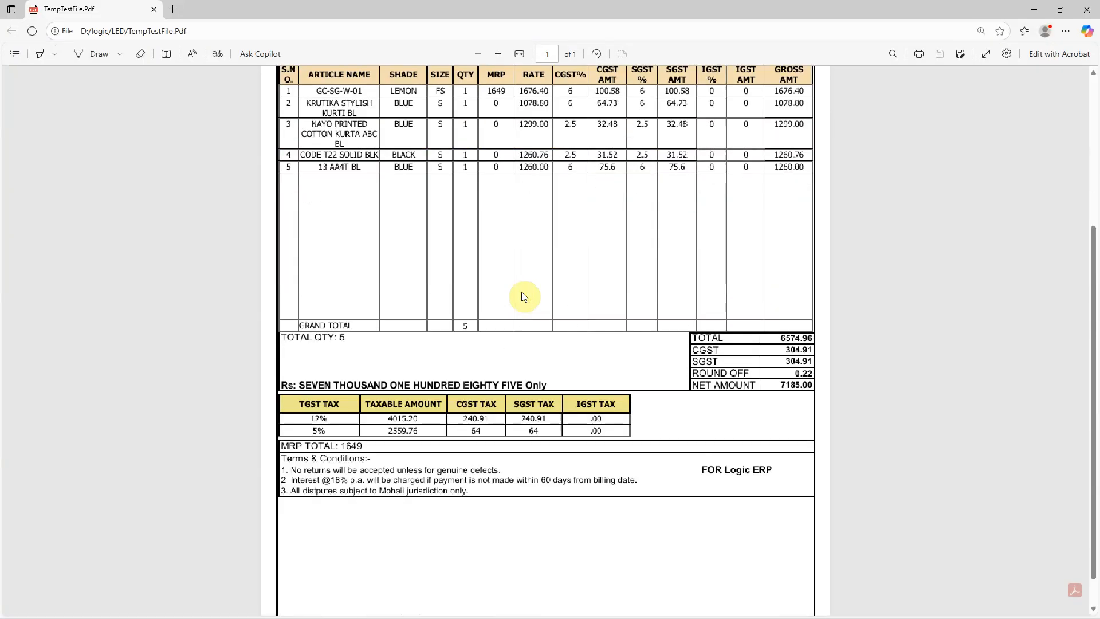